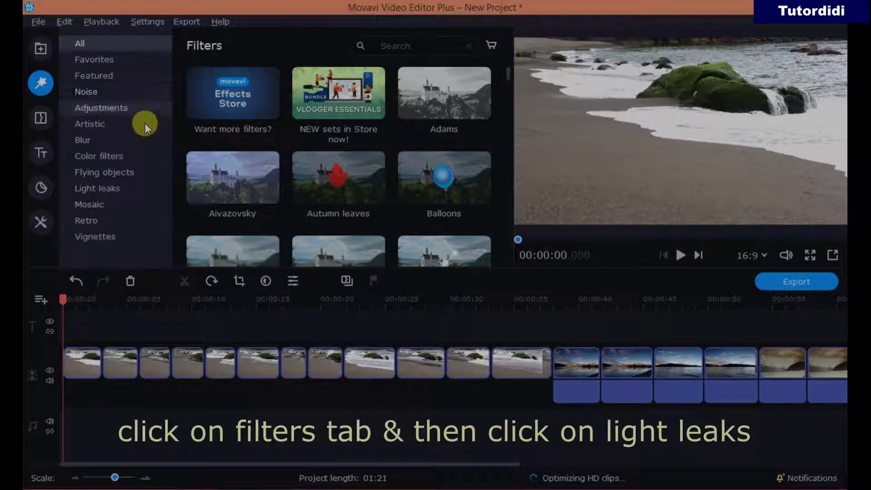
# Display the Light leaks filter category and browse the lens flare and light leak filters it offers.
pyautogui.click(124, 195)
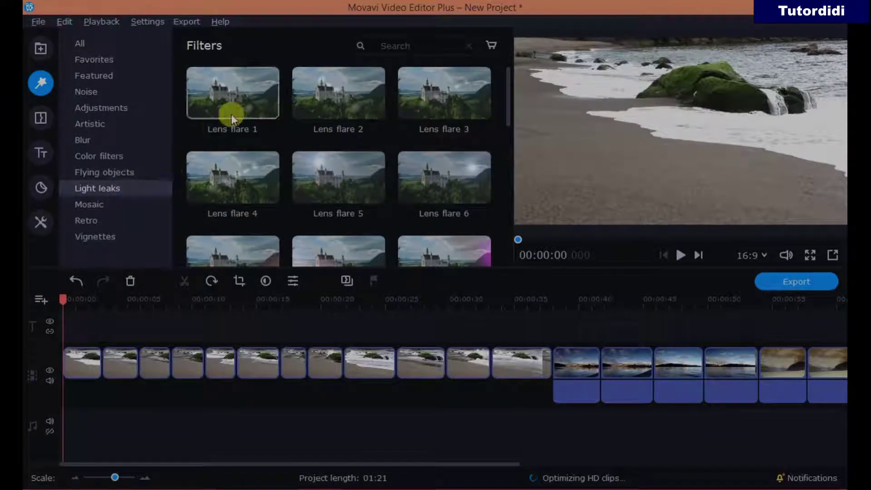
pyautogui.click(537, 256)
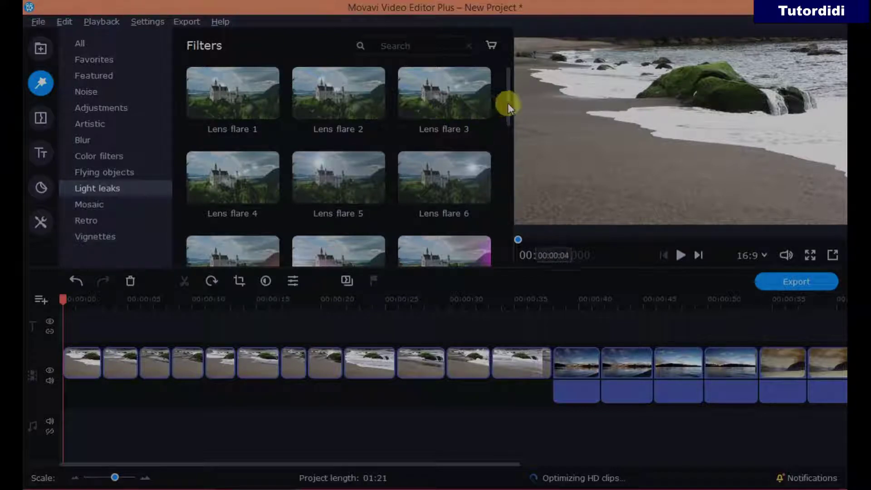
pyautogui.scroll(-2, 519, 169)
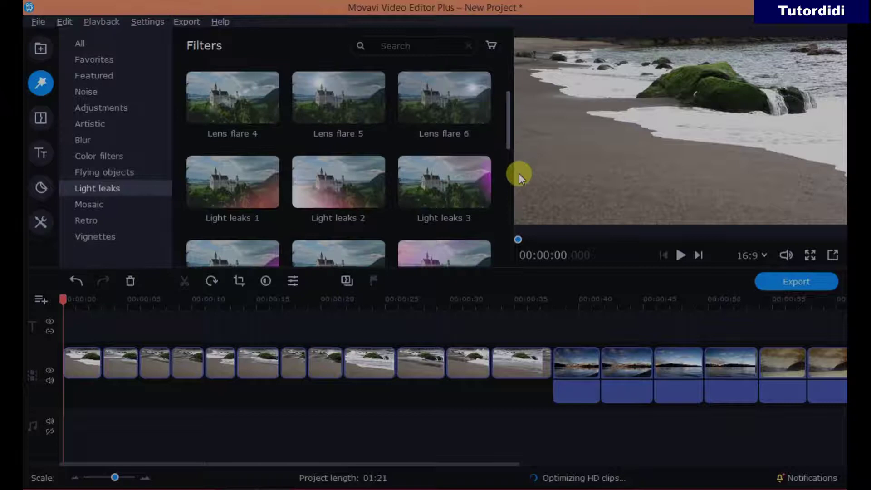
pyautogui.scroll(-1, 509, 116)
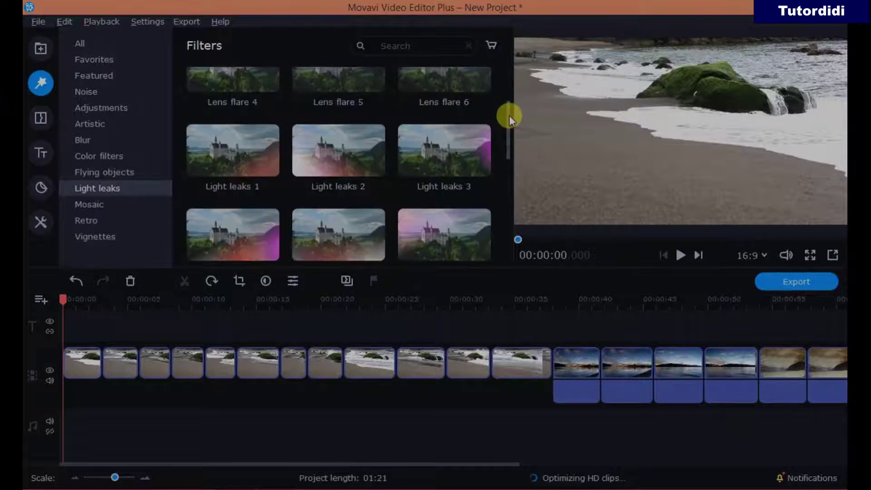
pyautogui.moveTo(508, 115); pyautogui.dragTo(501, 64)
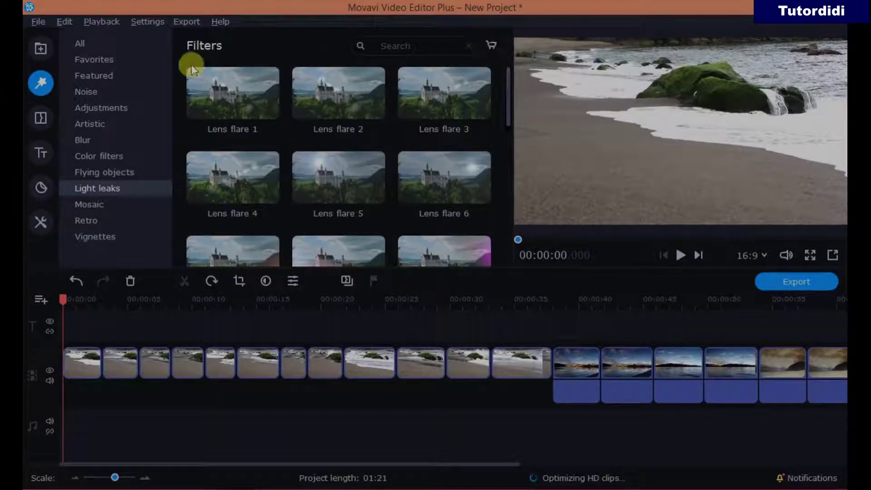
# Preview the first lens flares and apply Lens flare 1, 2 and 3 to the first, second and third clips respectively.
pyautogui.click(220, 80)
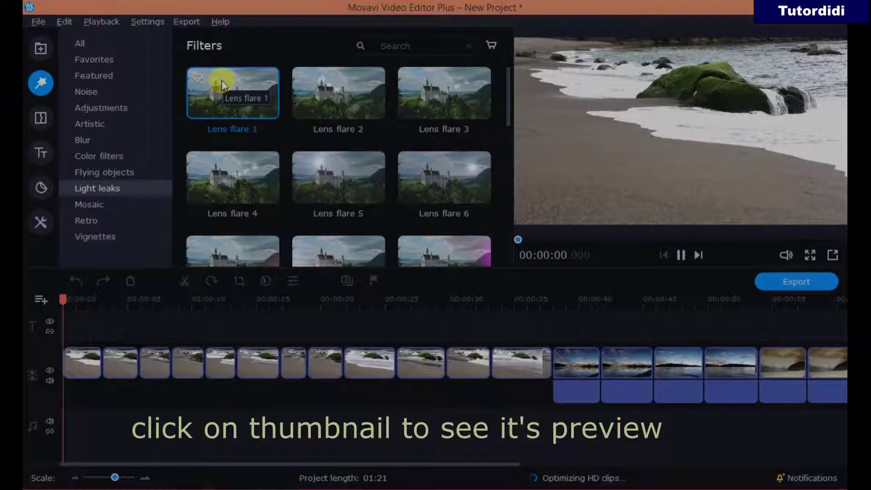
pyautogui.click(208, 101)
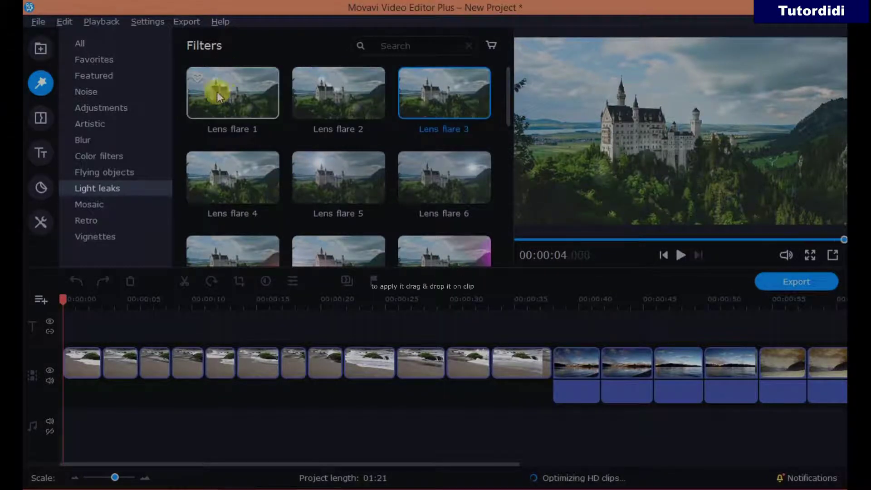
pyautogui.moveTo(231, 100); pyautogui.dragTo(69, 361)
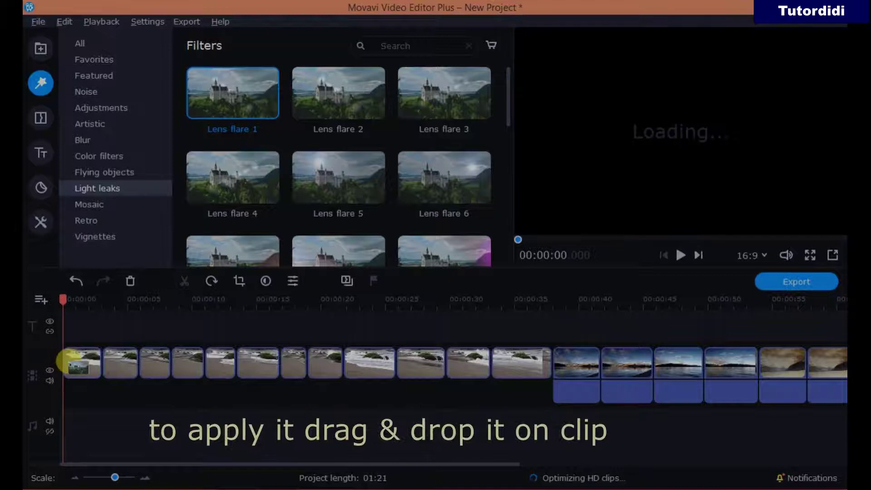
pyautogui.moveTo(313, 109); pyautogui.dragTo(118, 366)
pyautogui.moveTo(449, 100); pyautogui.dragTo(148, 354)
# Preview Lens flare 4, 5 and 6 and apply them in order to the fourth, fifth and sixth clips.
pyautogui.click(245, 199)
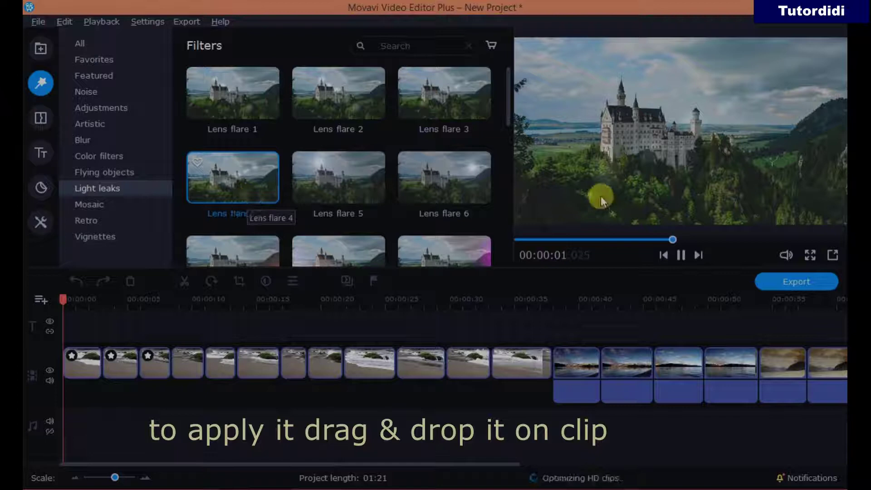
pyautogui.click(357, 187)
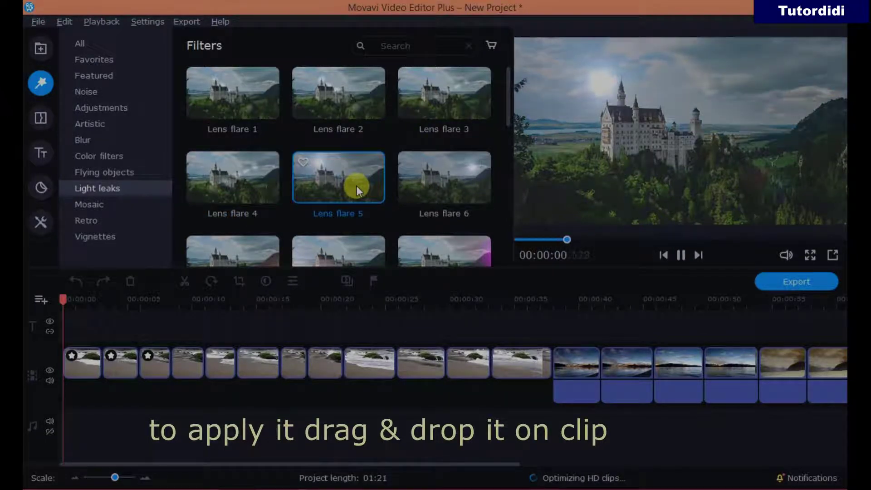
pyautogui.click(458, 189)
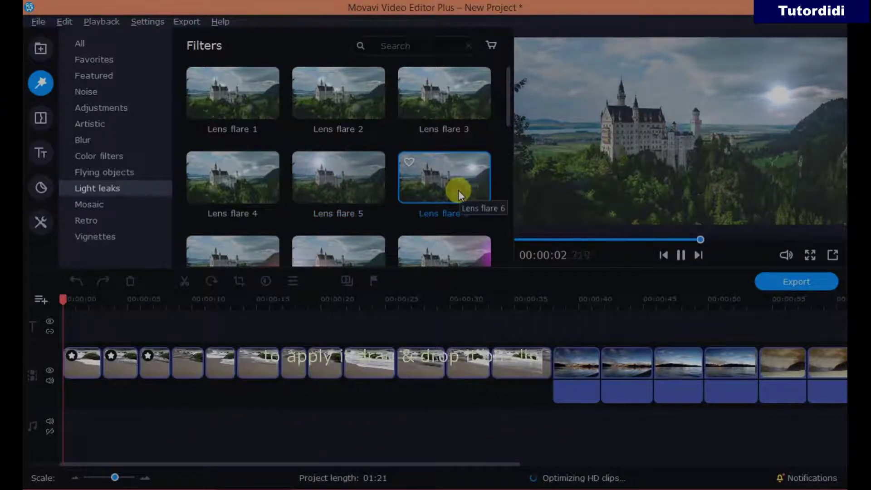
pyautogui.moveTo(249, 179); pyautogui.dragTo(185, 357)
pyautogui.moveTo(355, 184); pyautogui.dragTo(221, 355)
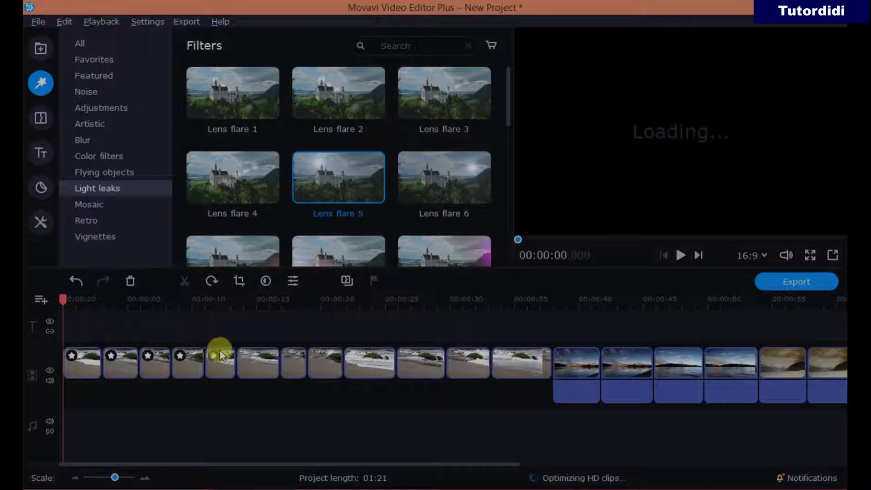
pyautogui.moveTo(454, 178); pyautogui.dragTo(251, 358)
# Preview Light leaks 1, 2 and 3 and apply them in order to the seventh, eighth and ninth clips.
pyautogui.scroll(-1, 252, 249)
pyautogui.click(543, 235)
pyautogui.click(264, 249)
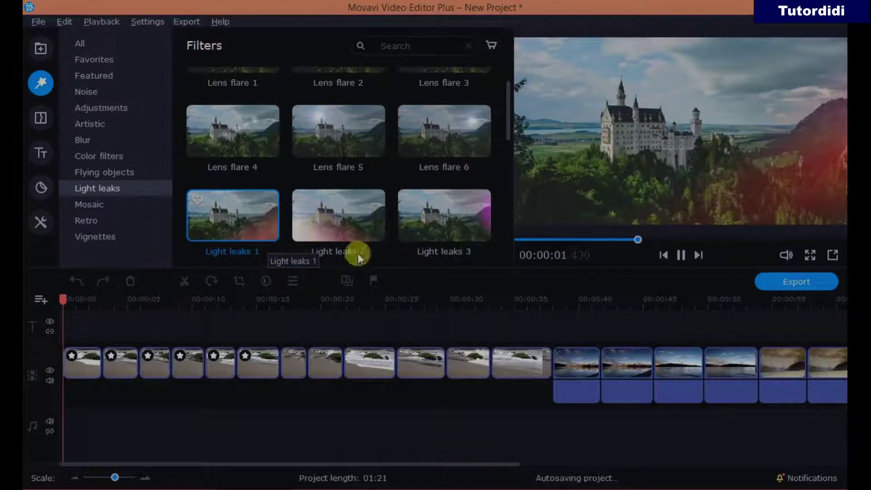
pyautogui.click(367, 212)
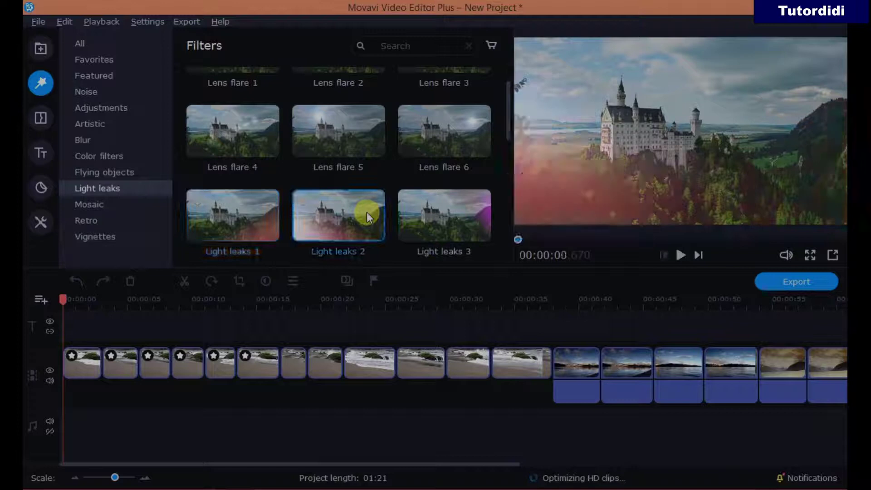
pyautogui.click(449, 212)
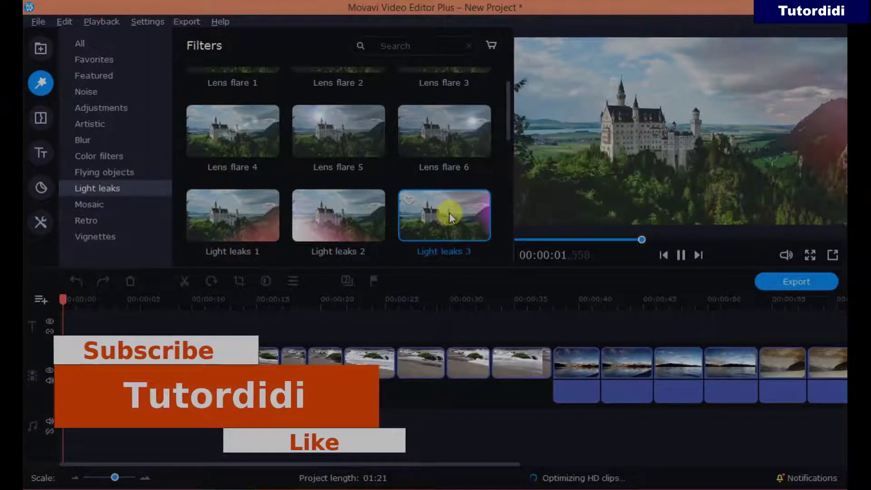
pyautogui.moveTo(250, 203); pyautogui.dragTo(291, 356)
pyautogui.moveTo(341, 241); pyautogui.dragTo(317, 357)
pyautogui.moveTo(435, 229); pyautogui.dragTo(357, 351)
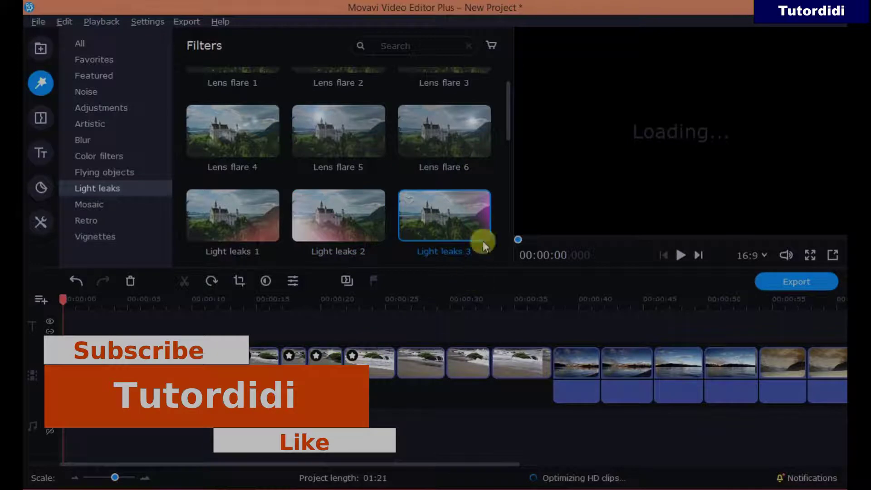
# Preview Light leaks 4, 5 and 6 and apply them in order to the last three beach clips.
pyautogui.scroll(-1, 507, 138)
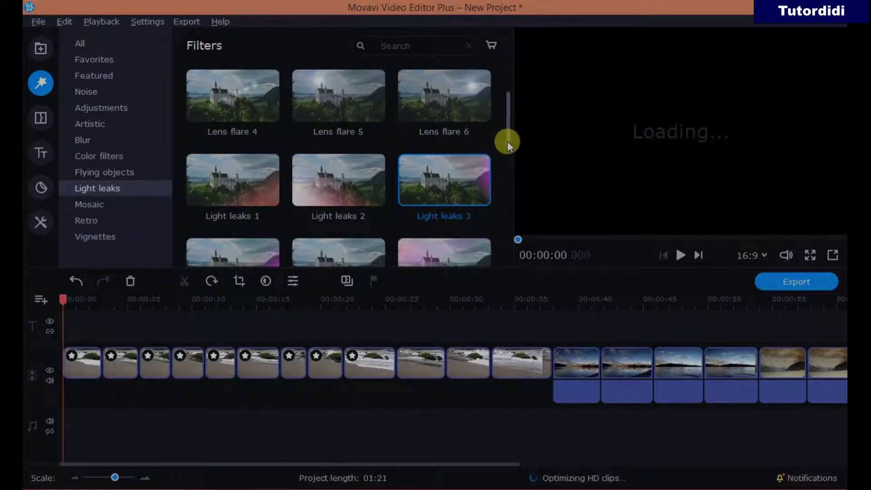
pyautogui.scroll(-3, 505, 162)
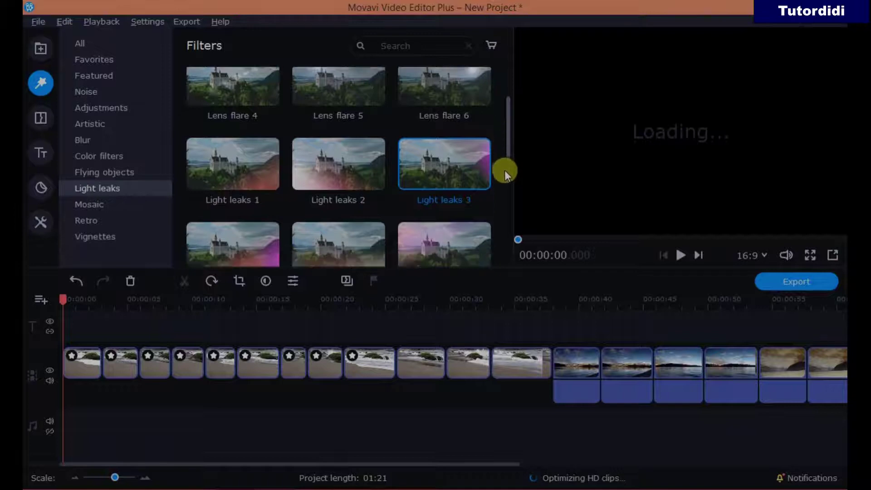
pyautogui.scroll(3, 509, 177)
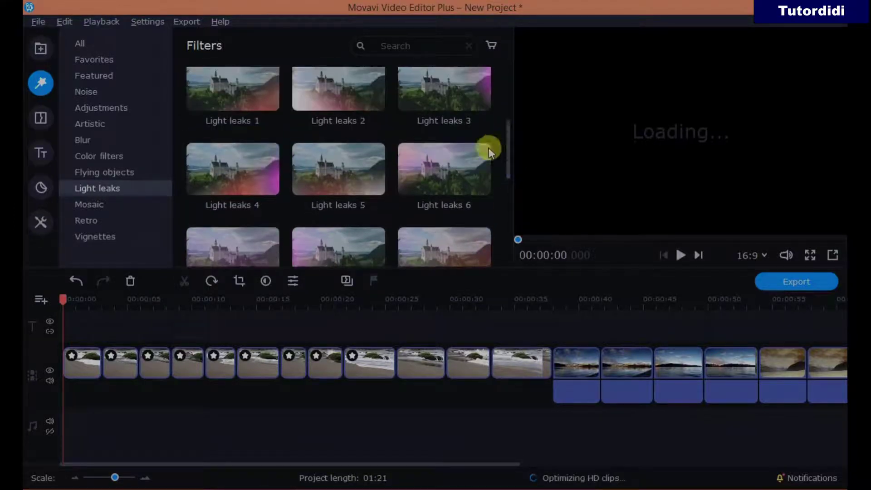
pyautogui.click(245, 152)
pyautogui.click(353, 182)
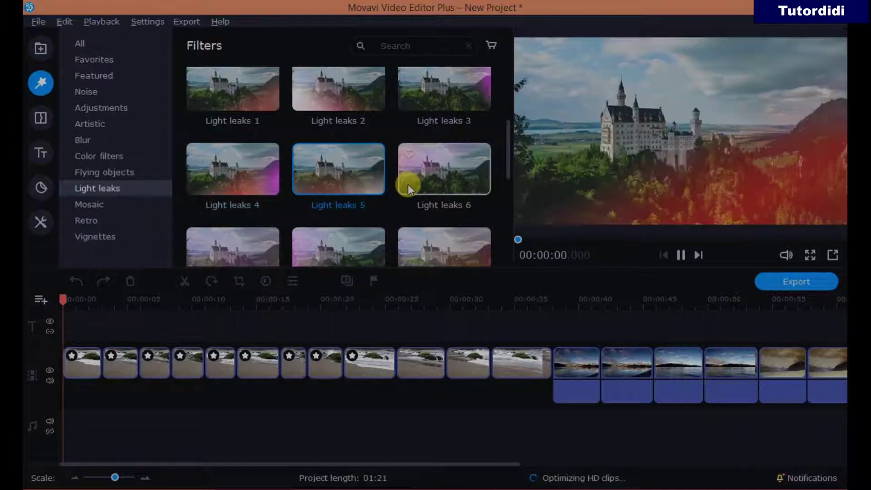
pyautogui.click(408, 185)
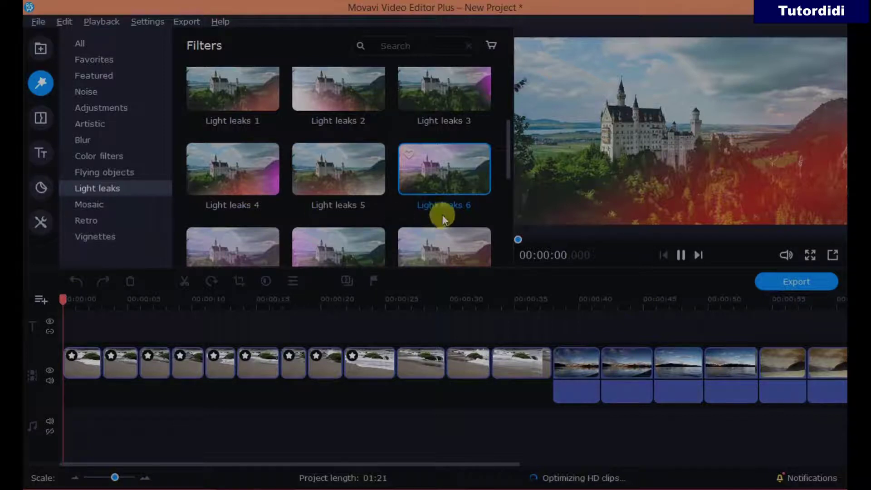
pyautogui.click(346, 180)
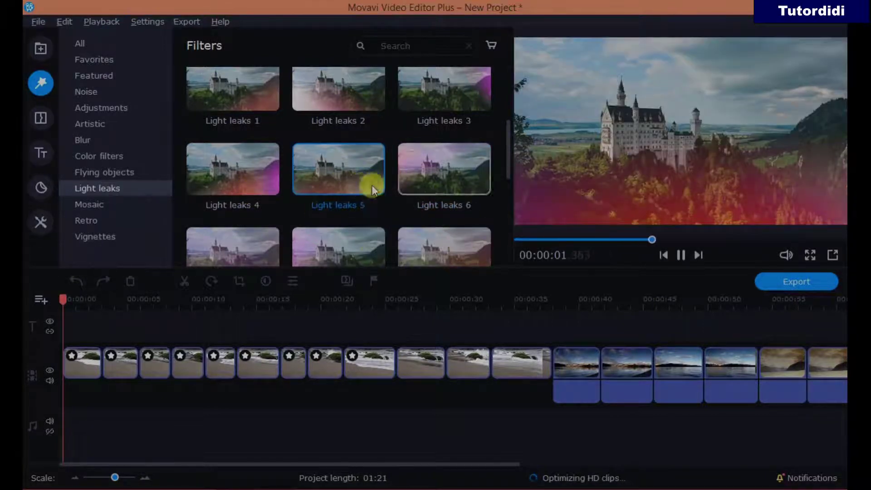
pyautogui.click(450, 185)
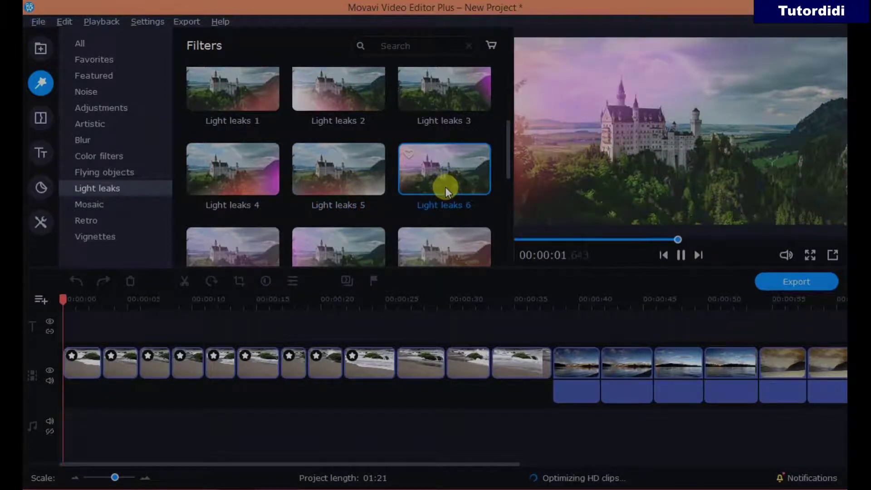
pyautogui.moveTo(241, 185); pyautogui.dragTo(400, 361)
pyautogui.moveTo(338, 170); pyautogui.dragTo(463, 363)
pyautogui.moveTo(472, 193); pyautogui.dragTo(505, 359)
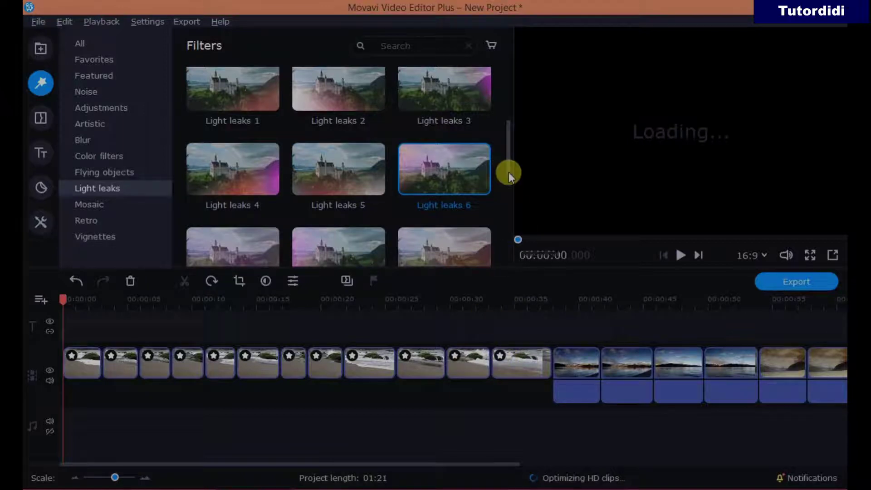
# Preview Light leaks 7, 8 and 9 and apply them in order to the first three lake clips.
pyautogui.scroll(-2, 508, 173)
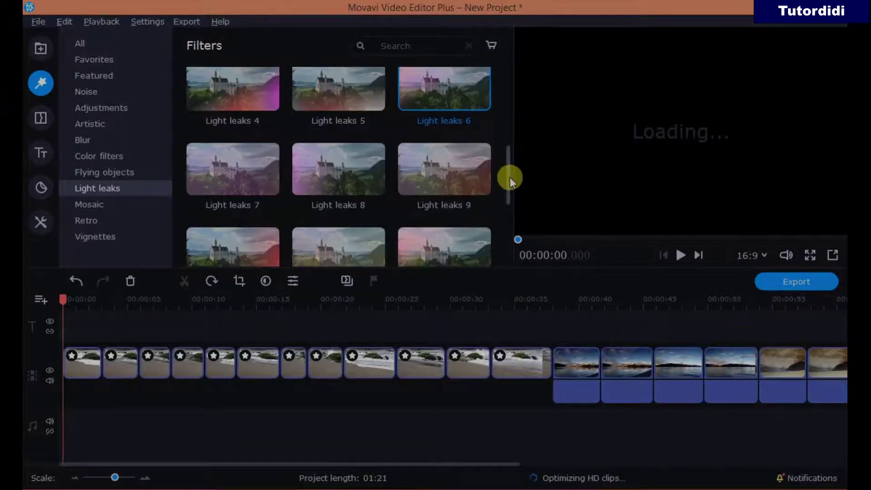
pyautogui.click(243, 173)
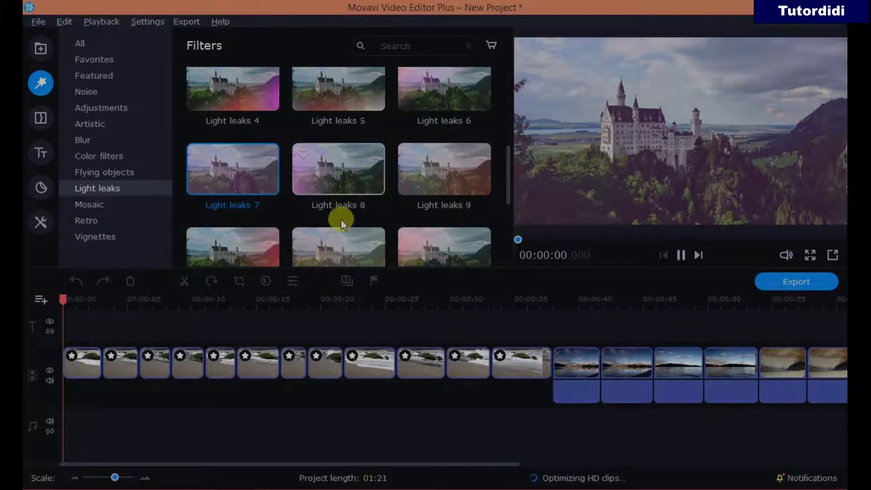
pyautogui.click(366, 179)
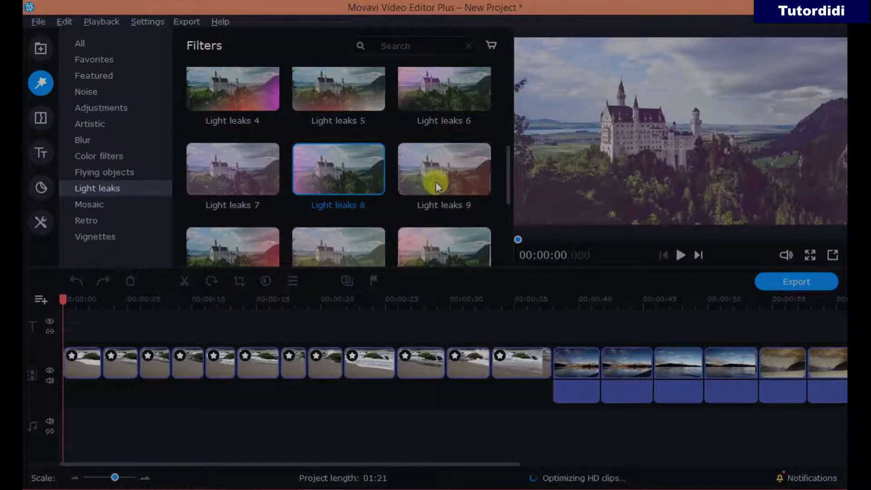
pyautogui.click(437, 189)
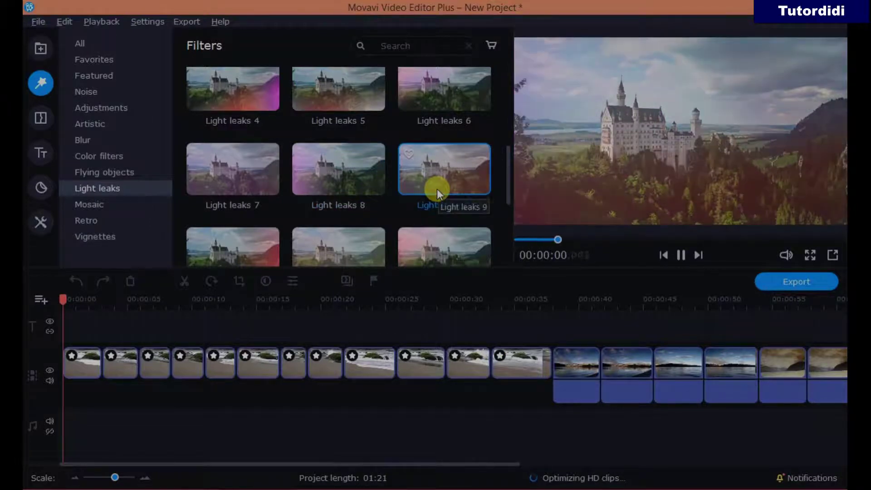
pyautogui.moveTo(585, 383); pyautogui.dragTo(579, 366)
pyautogui.moveTo(326, 167); pyautogui.dragTo(613, 363)
pyautogui.moveTo(439, 171); pyautogui.dragTo(667, 359)
# Preview Light leaks 10, 11 and 12 and apply them in order to the fourth lake clip and the two clips following it.
pyautogui.moveTo(475, 468); pyautogui.dragTo(709, 462)
pyautogui.moveTo(508, 184); pyautogui.dragTo(510, 213)
pyautogui.click(232, 146)
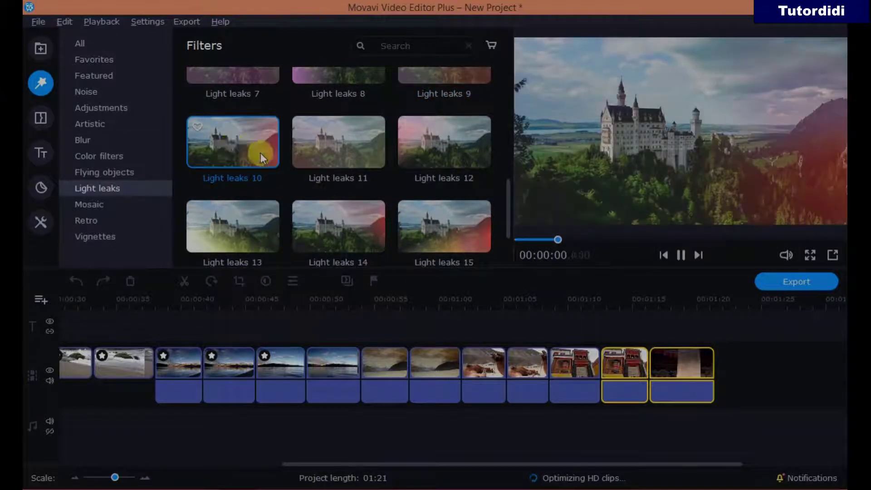
pyautogui.click(334, 166)
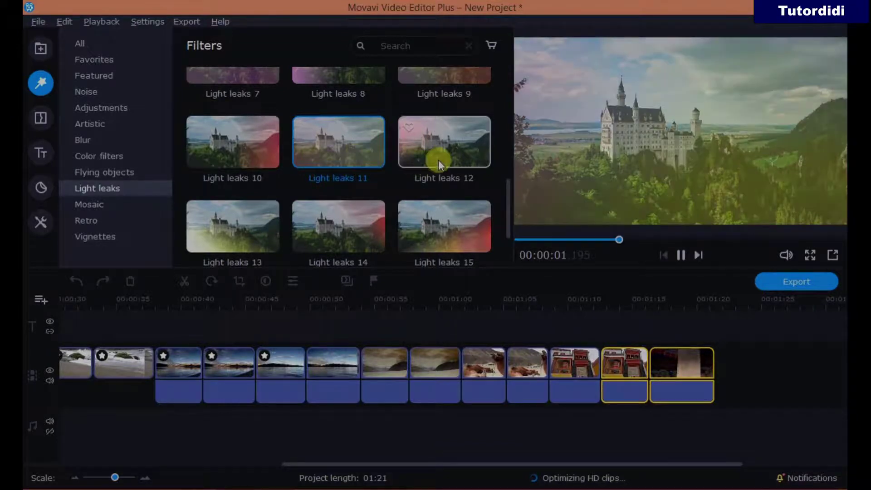
pyautogui.click(438, 159)
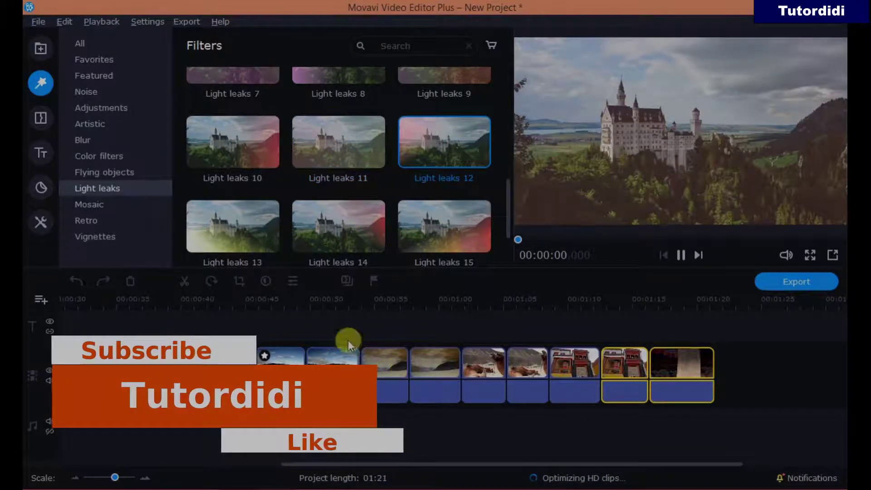
pyautogui.moveTo(212, 130); pyautogui.dragTo(314, 354)
pyautogui.moveTo(318, 150); pyautogui.dragTo(361, 360)
pyautogui.moveTo(445, 157); pyautogui.dragTo(424, 356)
# Preview Light leaks 13, 14 and 15 and apply them in order to the next three clips without a filter.
pyautogui.click(260, 232)
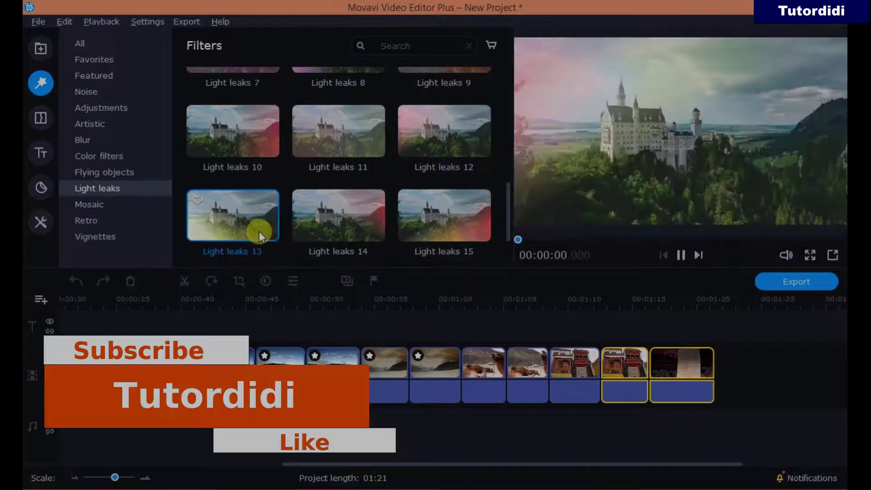
pyautogui.click(353, 231)
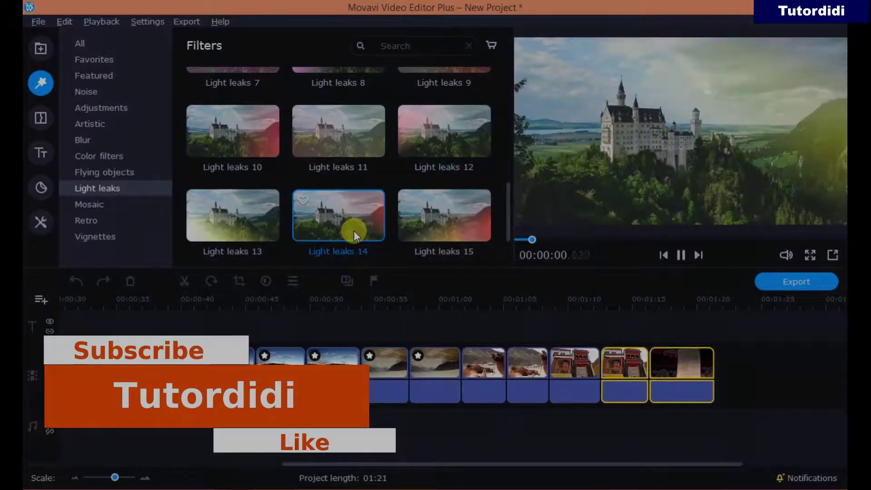
pyautogui.click(449, 223)
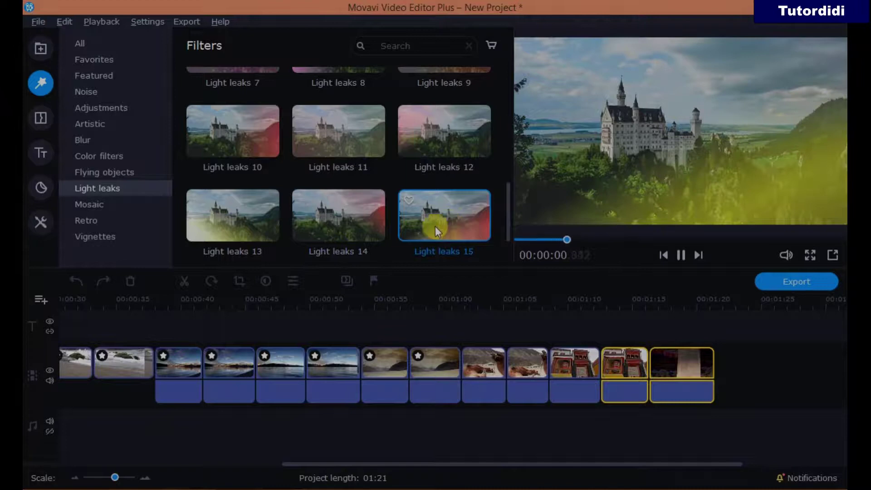
pyautogui.click(260, 223)
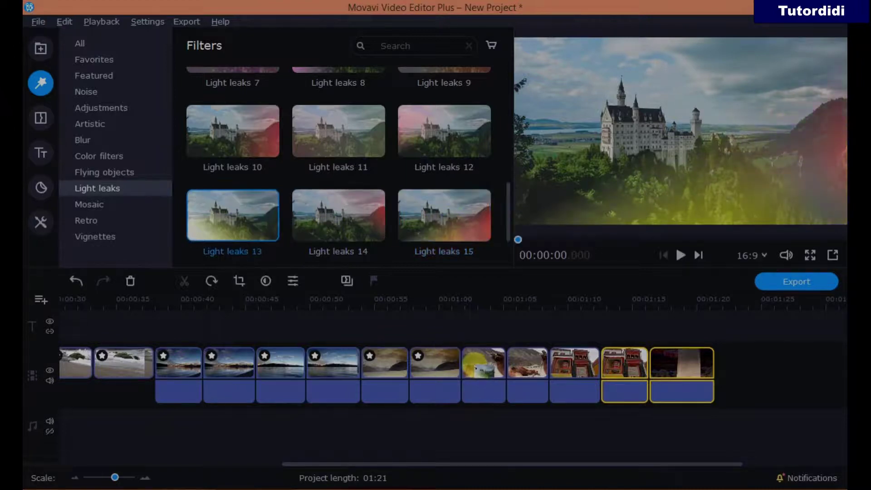
pyautogui.moveTo(353, 241); pyautogui.dragTo(518, 356)
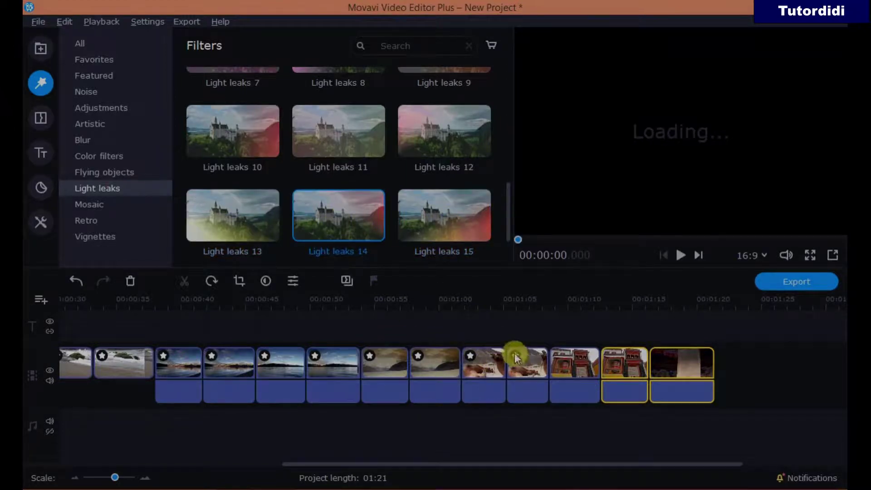
pyautogui.moveTo(468, 233); pyautogui.dragTo(559, 352)
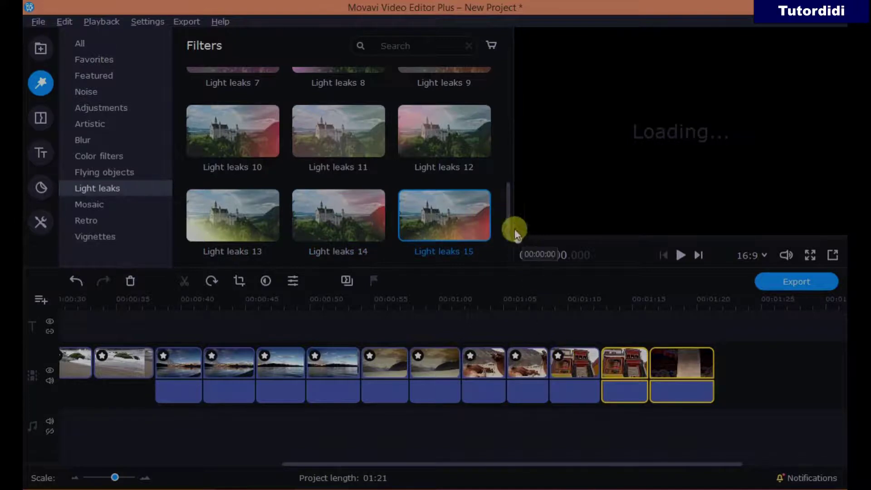
# Preview Light leaks 16 and apply it to the second-to-last clip on the timeline.
pyautogui.moveTo(508, 223); pyautogui.dragTo(507, 270)
pyautogui.click(259, 215)
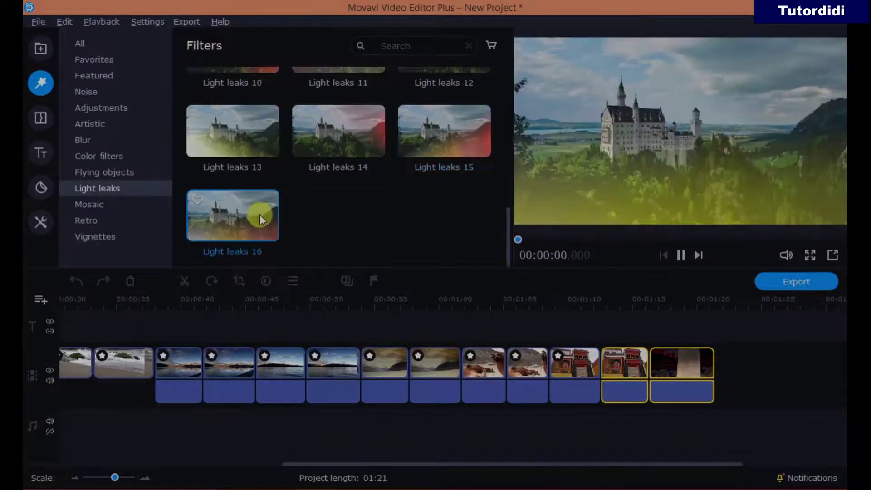
pyautogui.moveTo(243, 218); pyautogui.dragTo(608, 365)
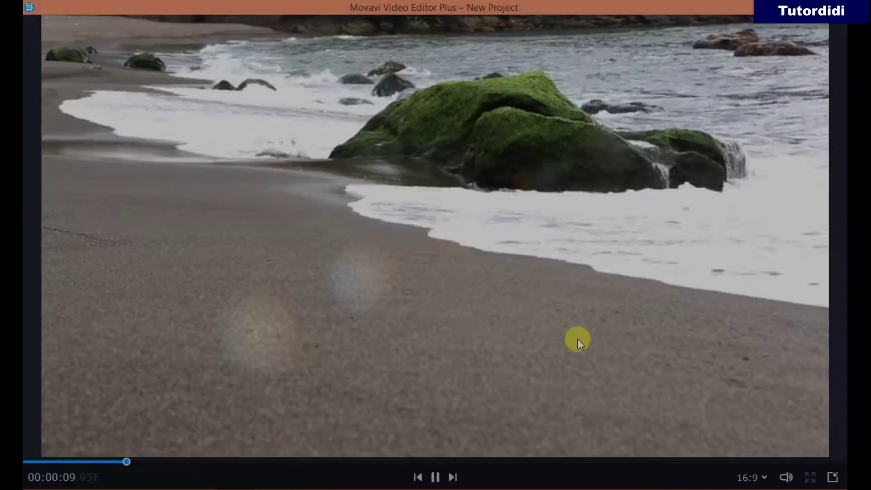